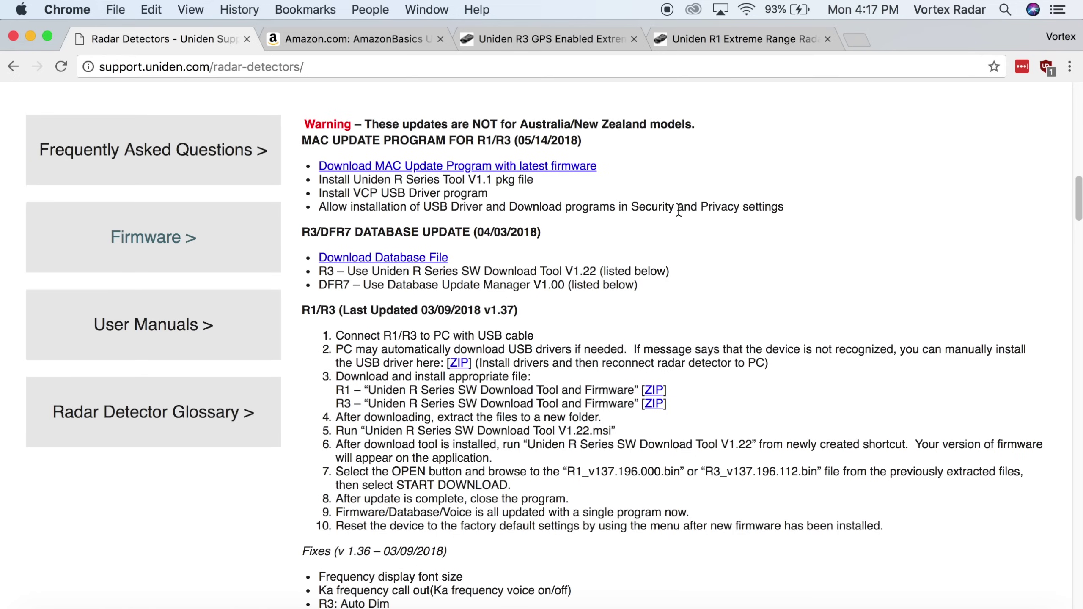
# - Look over the Amazon USB cable, Uniden R3 and Uniden R1 product pages, then return to the Uniden support page
pyautogui.click(369, 46)
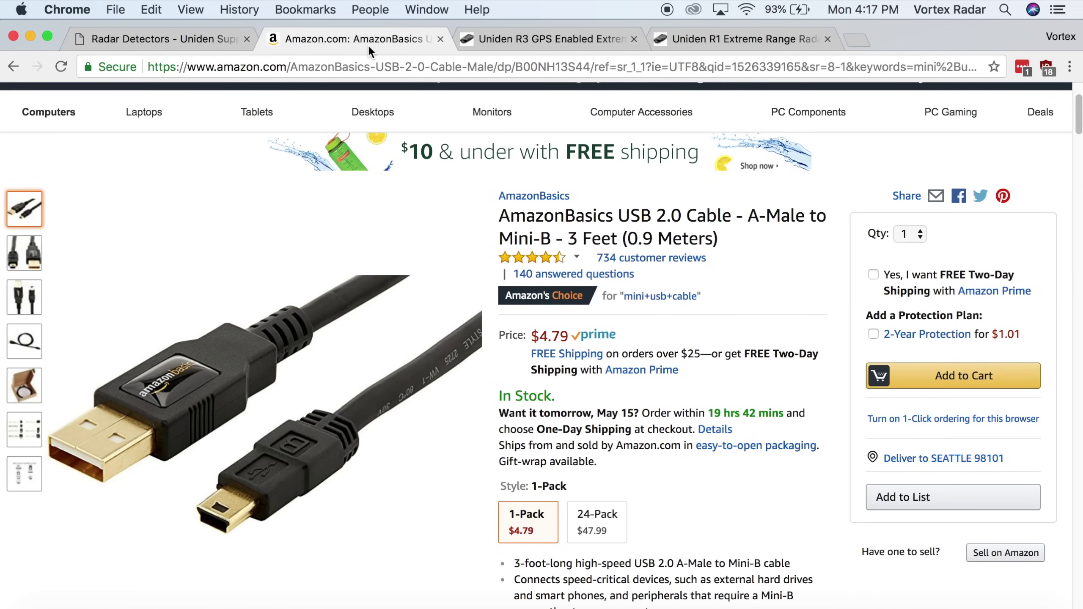
pyautogui.click(542, 36)
pyautogui.click(720, 39)
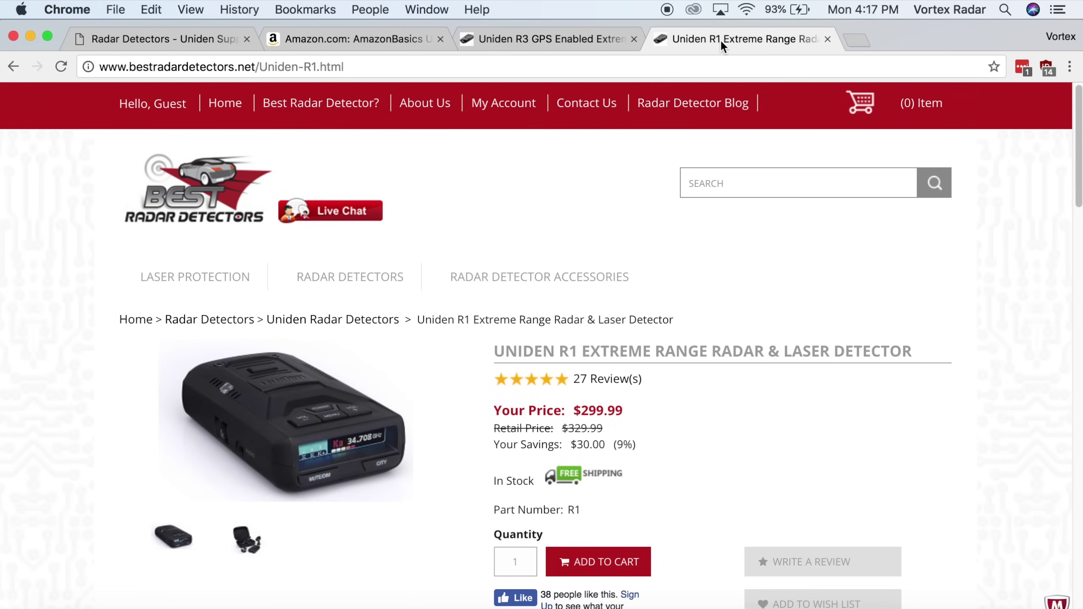
pyautogui.click(209, 37)
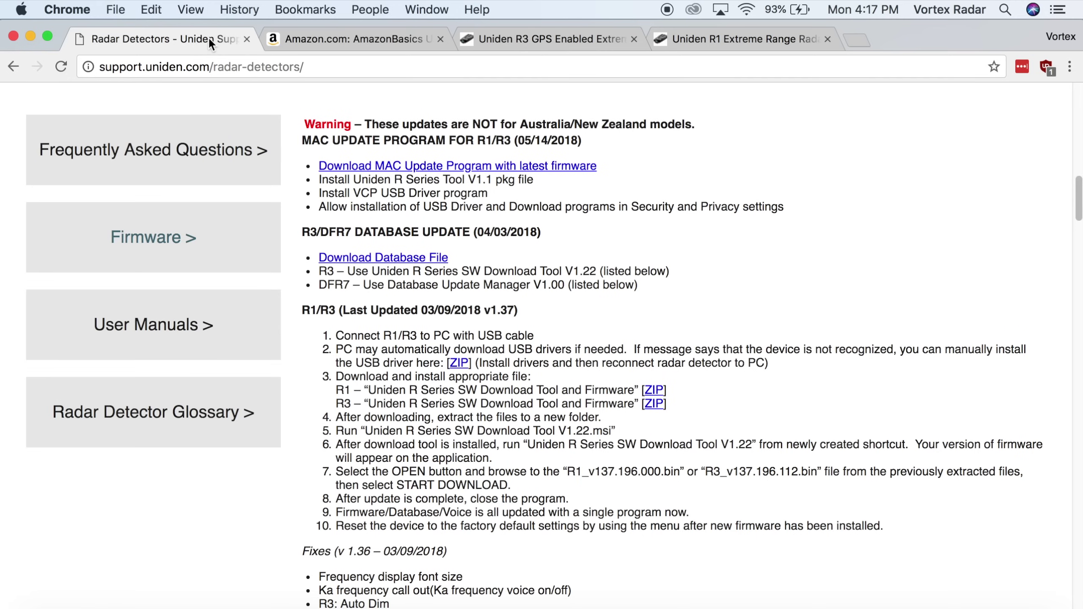
# - Reload the Uniden support page and reveal its firmware update instructions
pyautogui.click(260, 65)
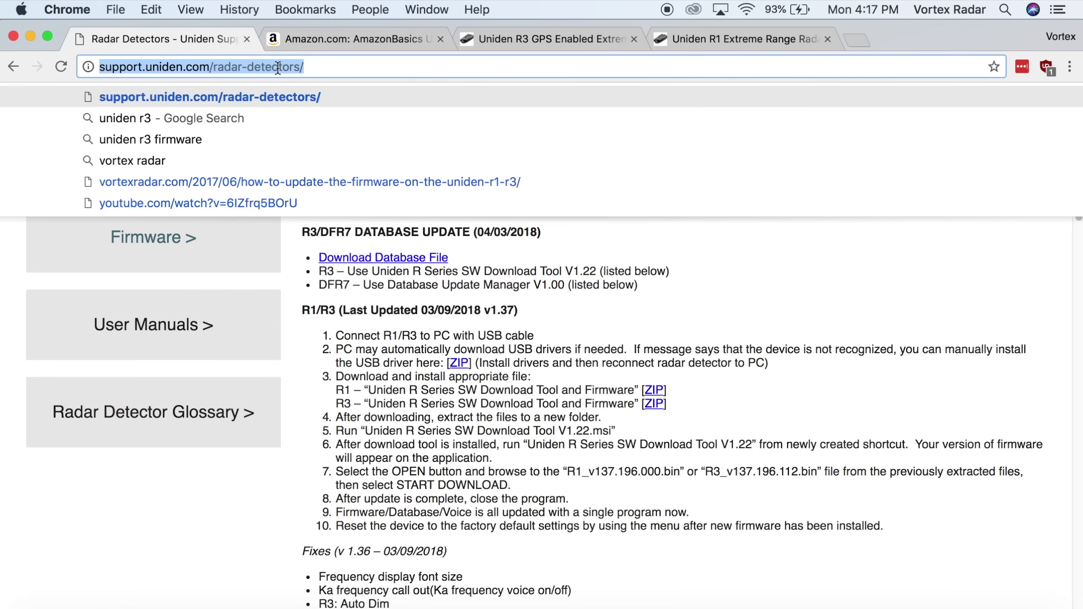
pyautogui.press('Return')
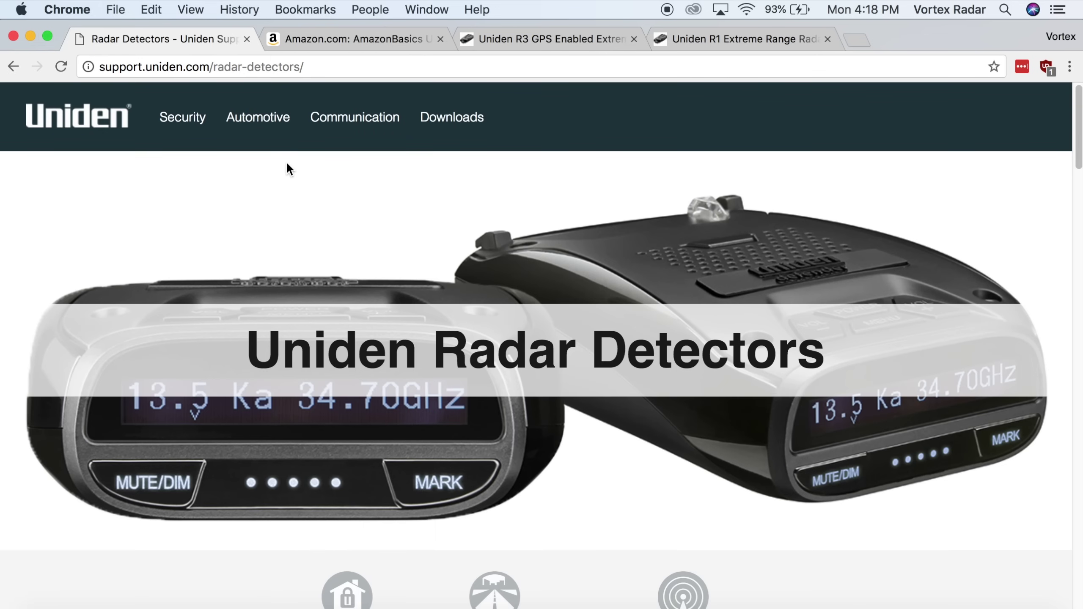
pyautogui.scroll(-10, 287, 165)
pyautogui.scroll(-11, 287, 166)
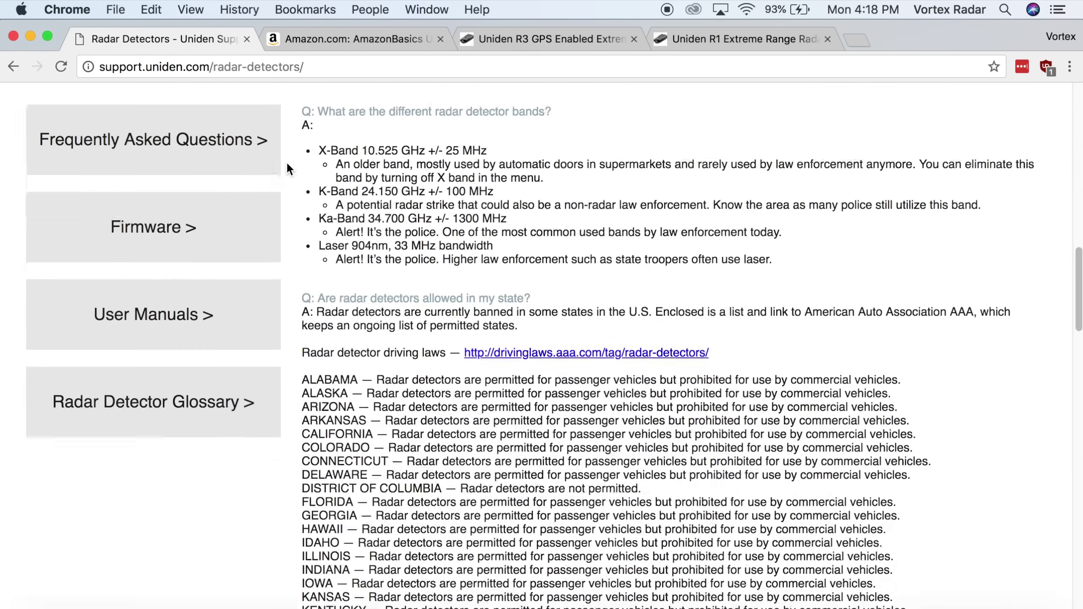
pyautogui.scroll(1, 287, 166)
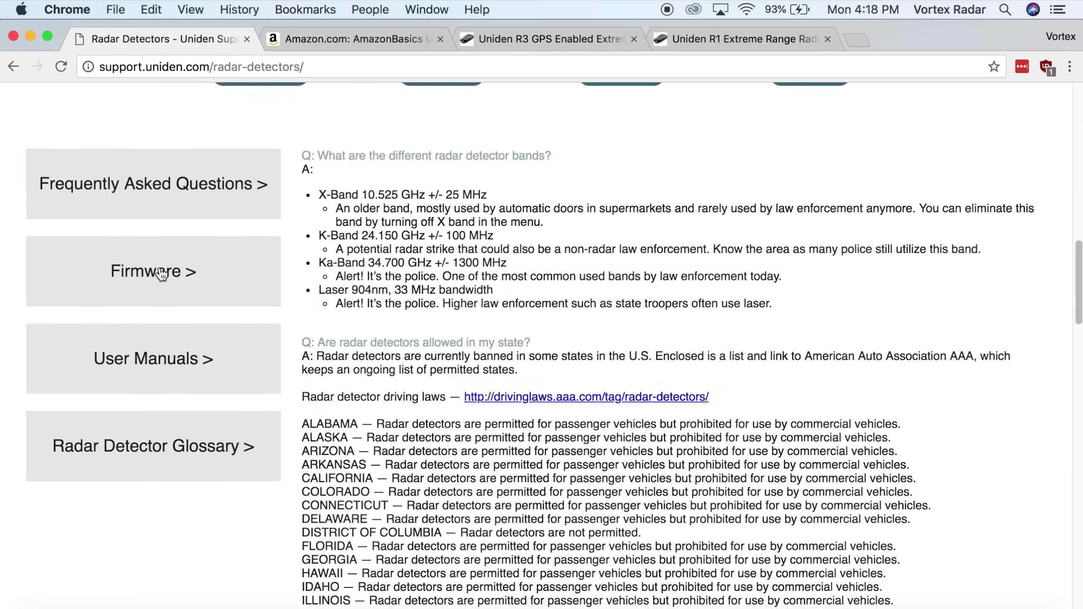
pyautogui.click(181, 263)
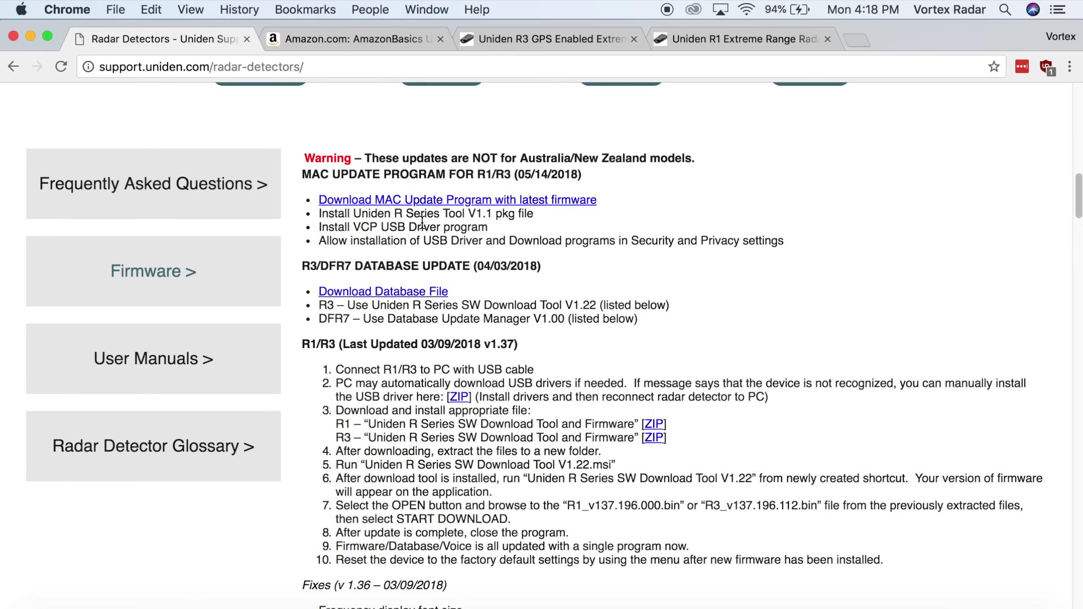
# - Download the Mac update program, open the MacUpdate_R1R3 folder and select Mac_OSX_VCP_Driver.zip
pyautogui.click(402, 205)
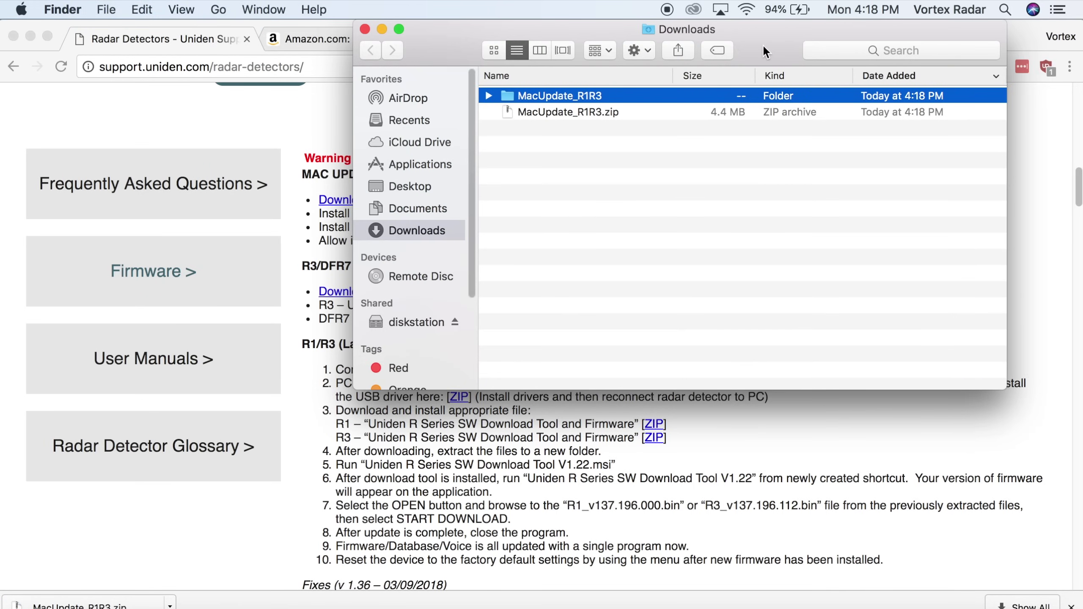
pyautogui.moveTo(763, 46); pyautogui.dragTo(721, 91)
pyautogui.doubleClick(532, 139)
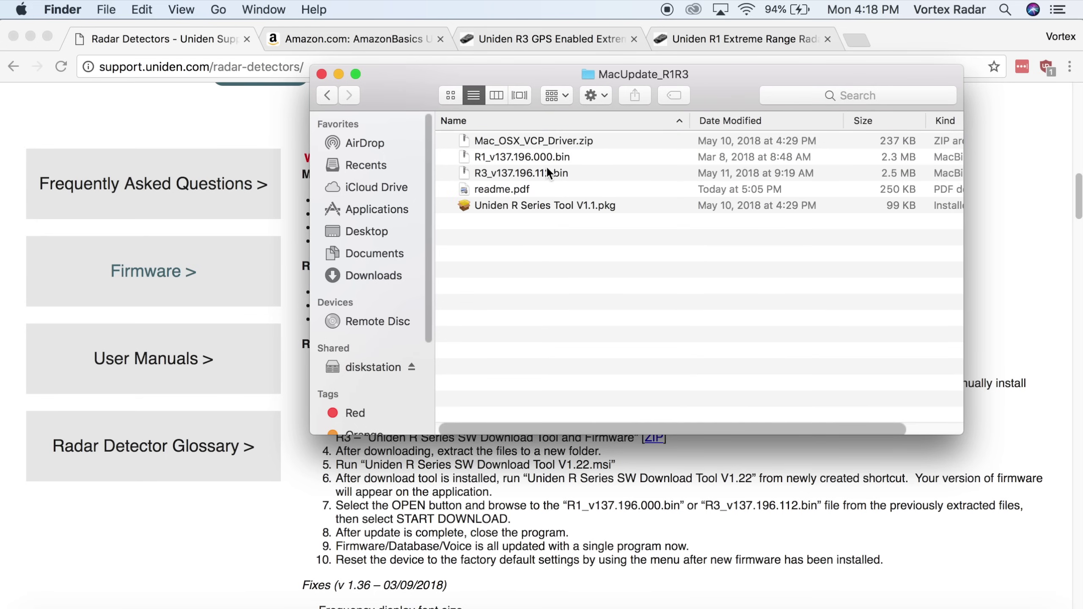
pyautogui.click(543, 205)
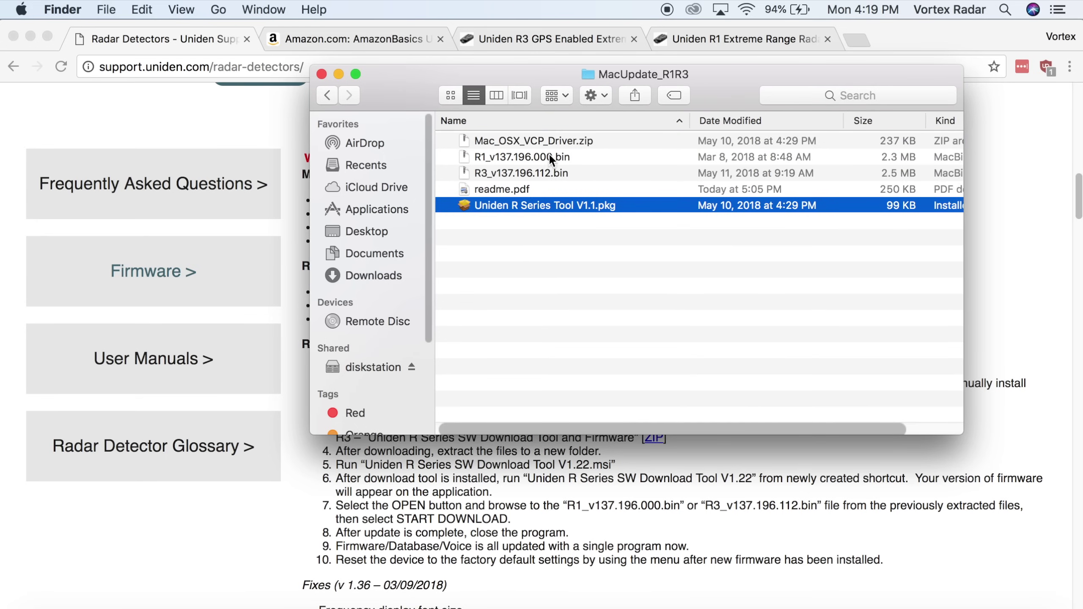
pyautogui.click(554, 143)
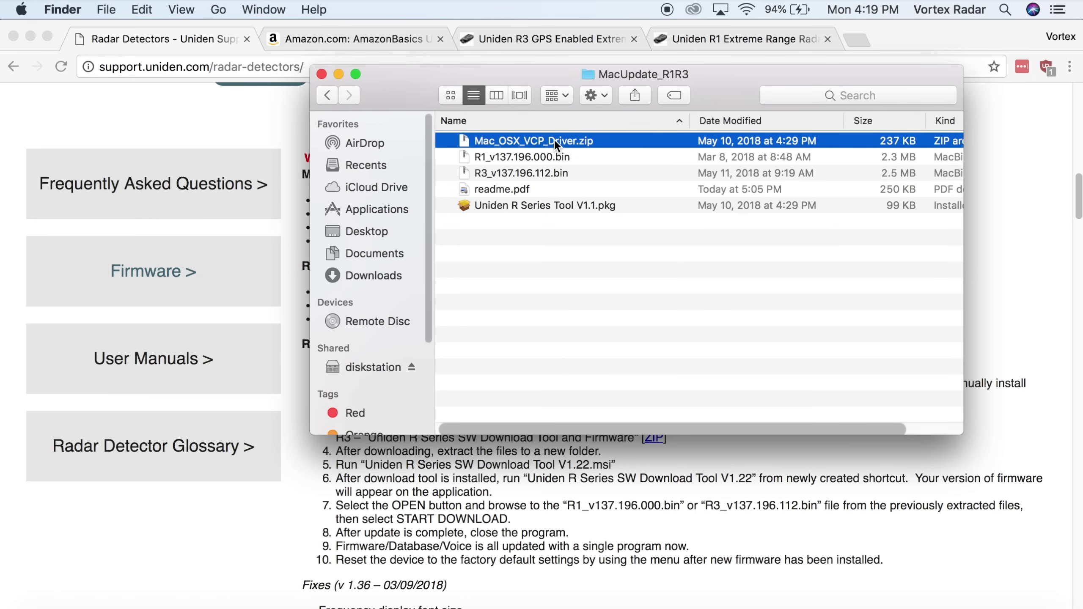
# - Extract Mac_OSX_VCP_Driver.zip, then mount SiLabsUSBDriverDisk.dmg after agreeing to its licence
pyautogui.doubleClick(554, 140)
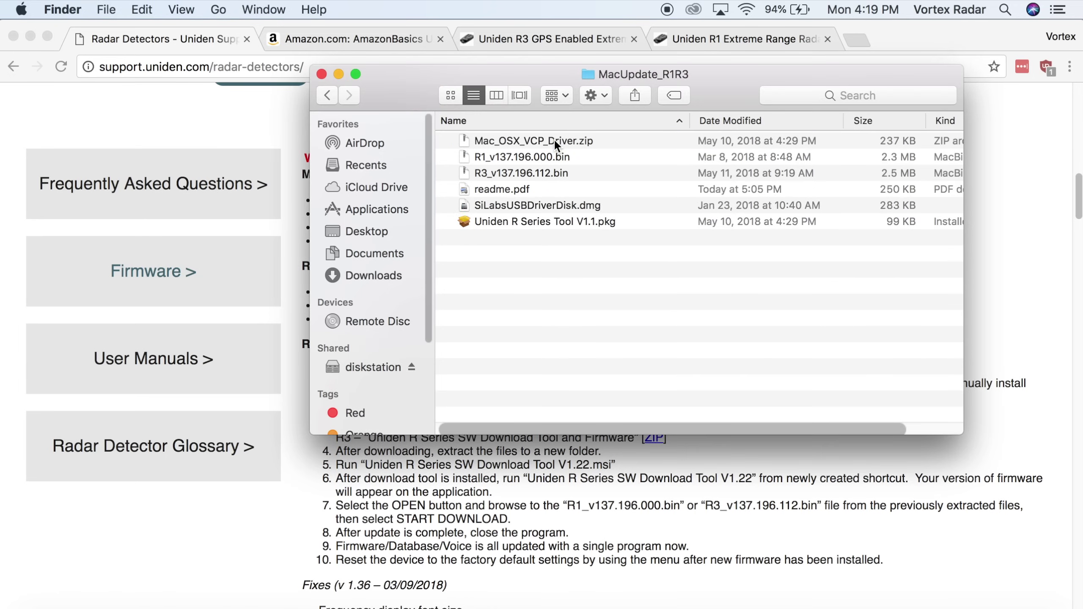
pyautogui.doubleClick(543, 205)
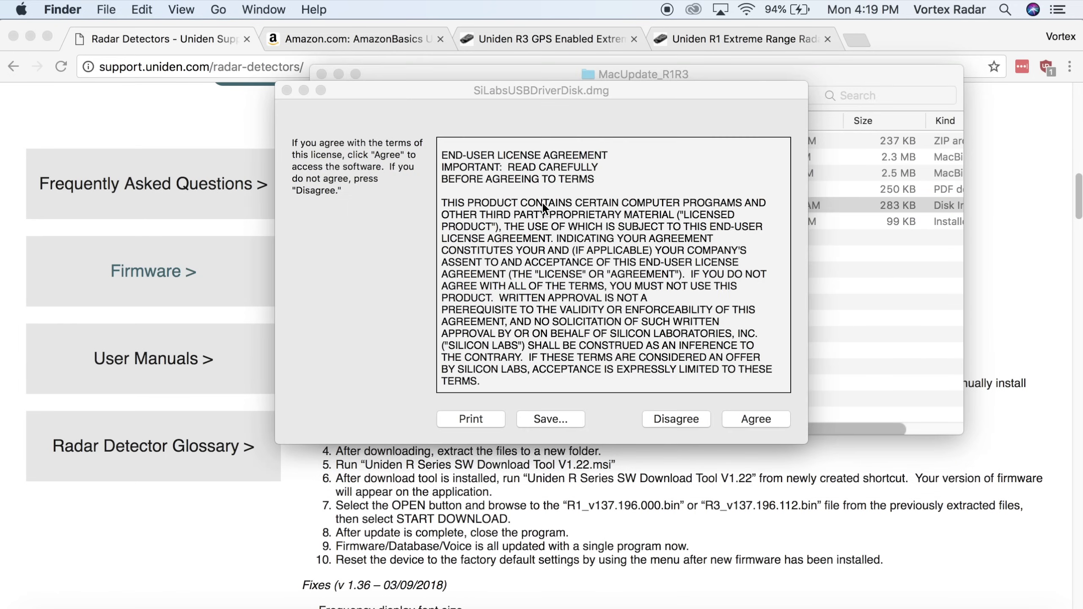
pyautogui.click(755, 420)
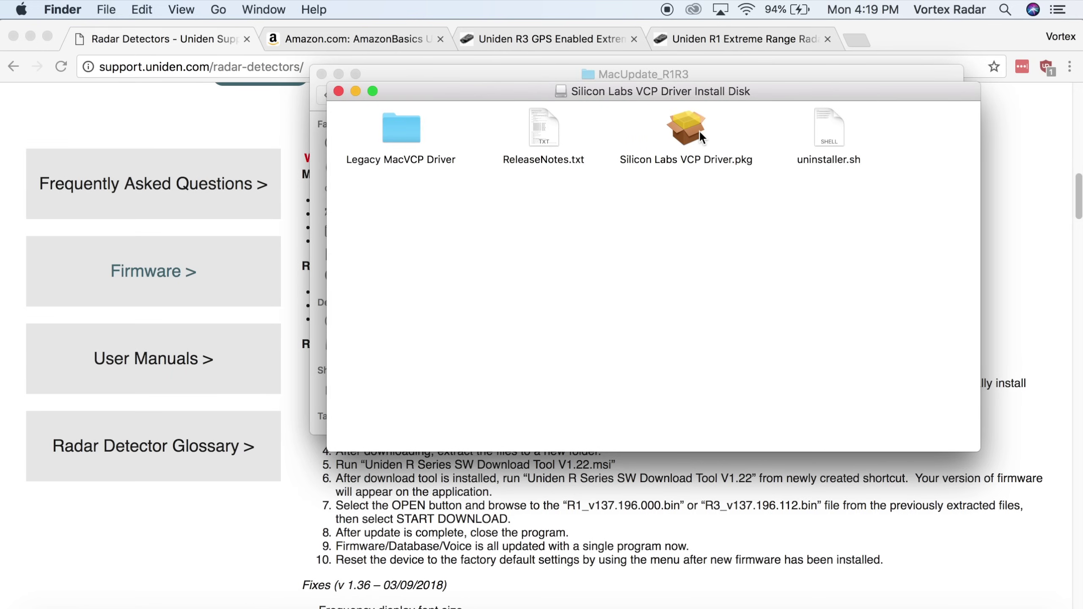
# - Install Silicon Labs VCP Driver.pkg, agreeing to the licence and authorising with the admin password, then trash the installer
pyautogui.doubleClick(699, 131)
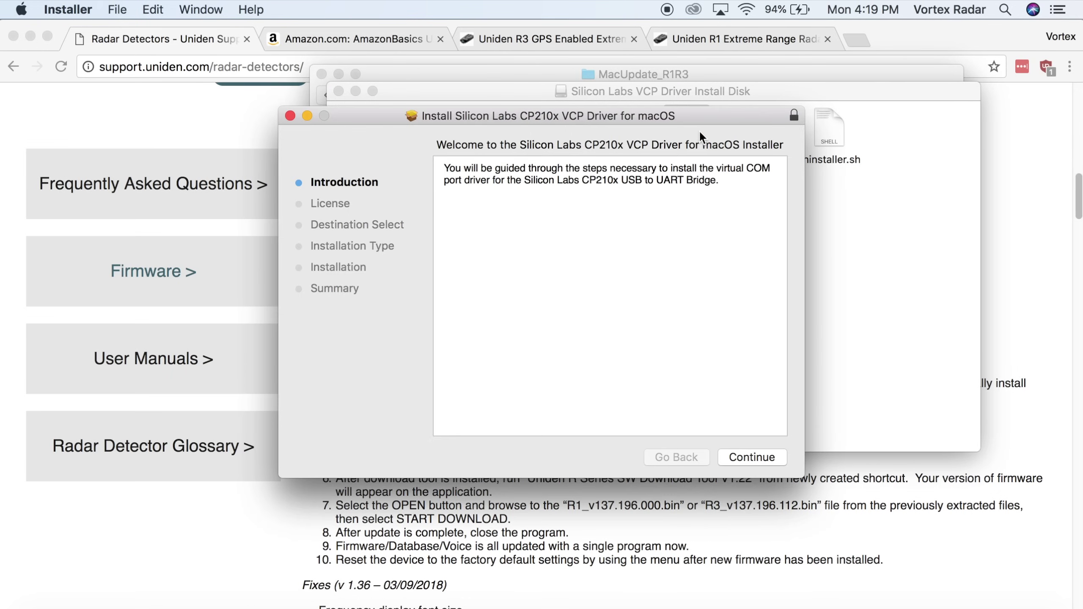
pyautogui.click(745, 455)
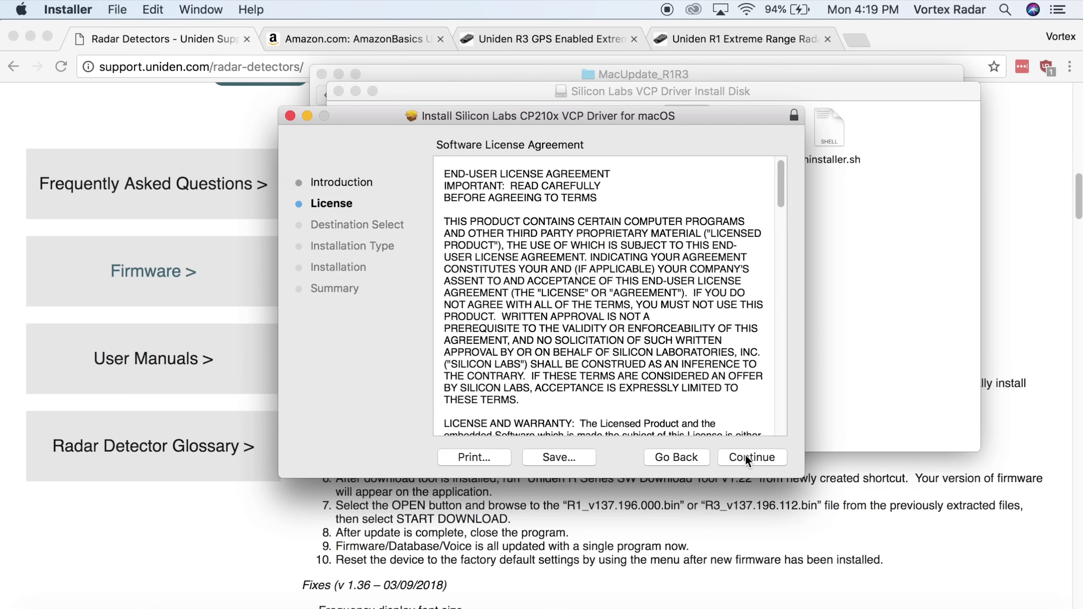
pyautogui.click(745, 455)
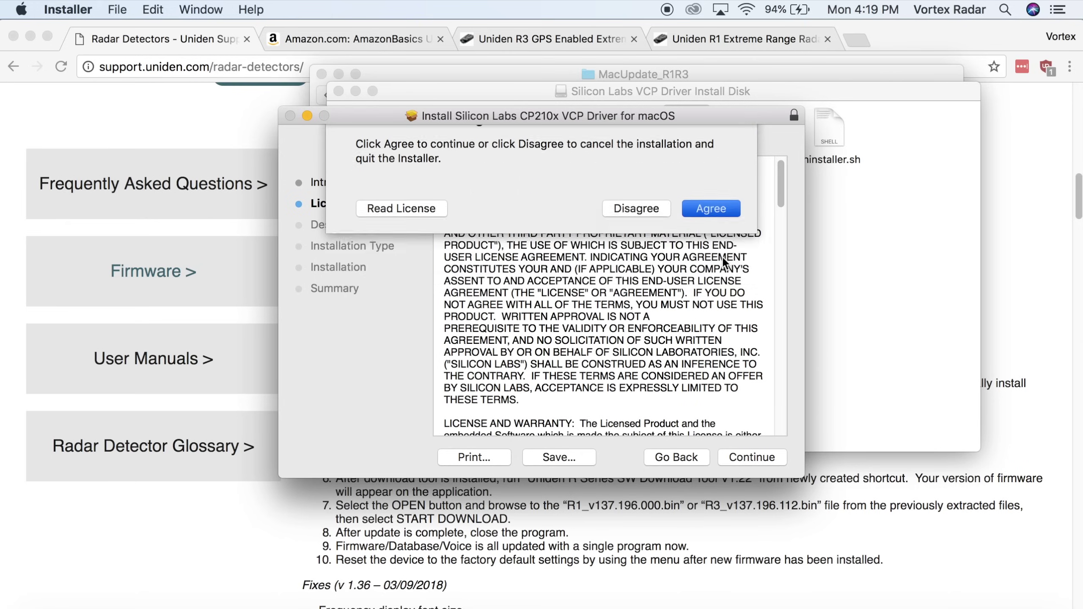
pyautogui.press('Return')
pyautogui.click(758, 457)
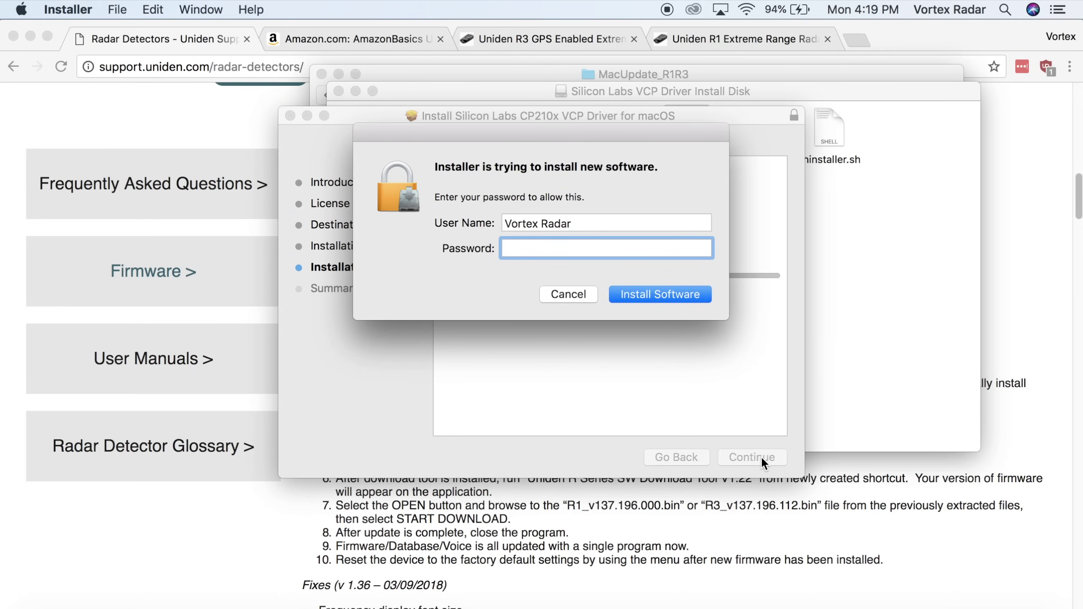
pyautogui.write('••••••••••••')
pyautogui.press('Return')
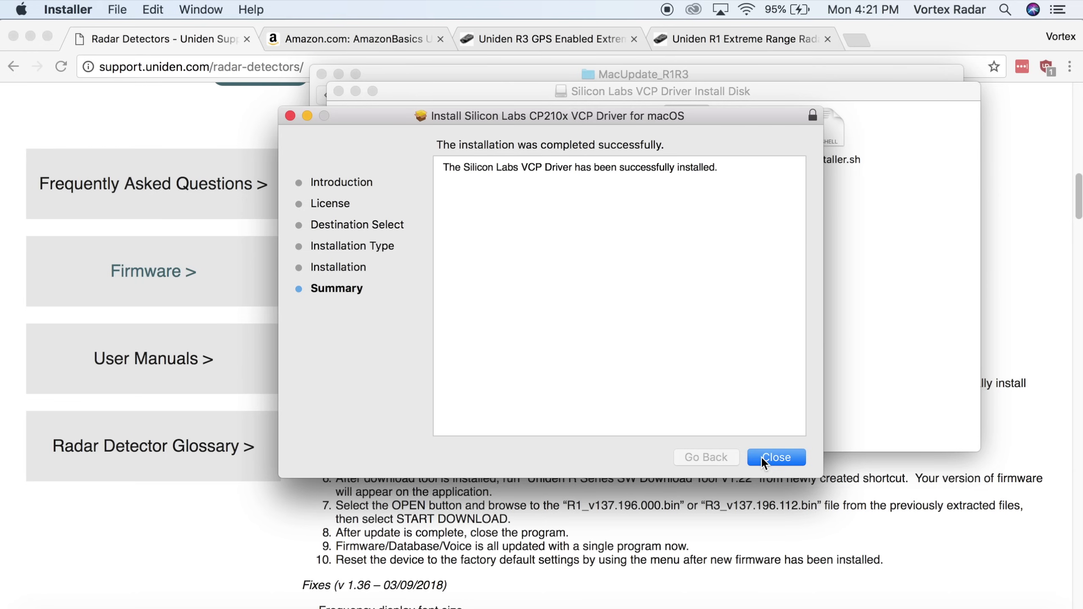
pyautogui.click(763, 460)
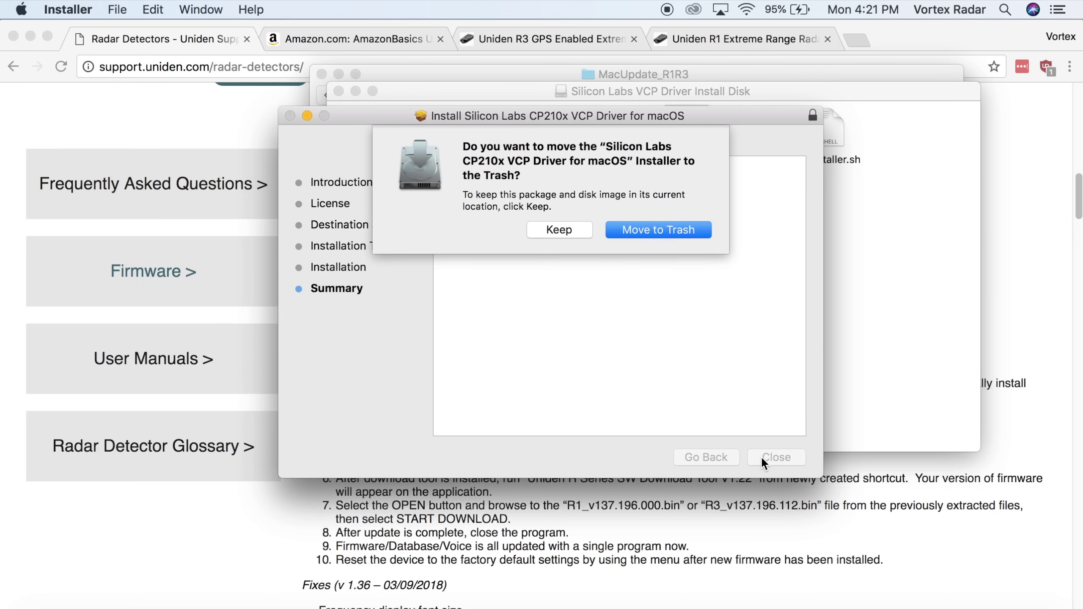
pyautogui.click(653, 230)
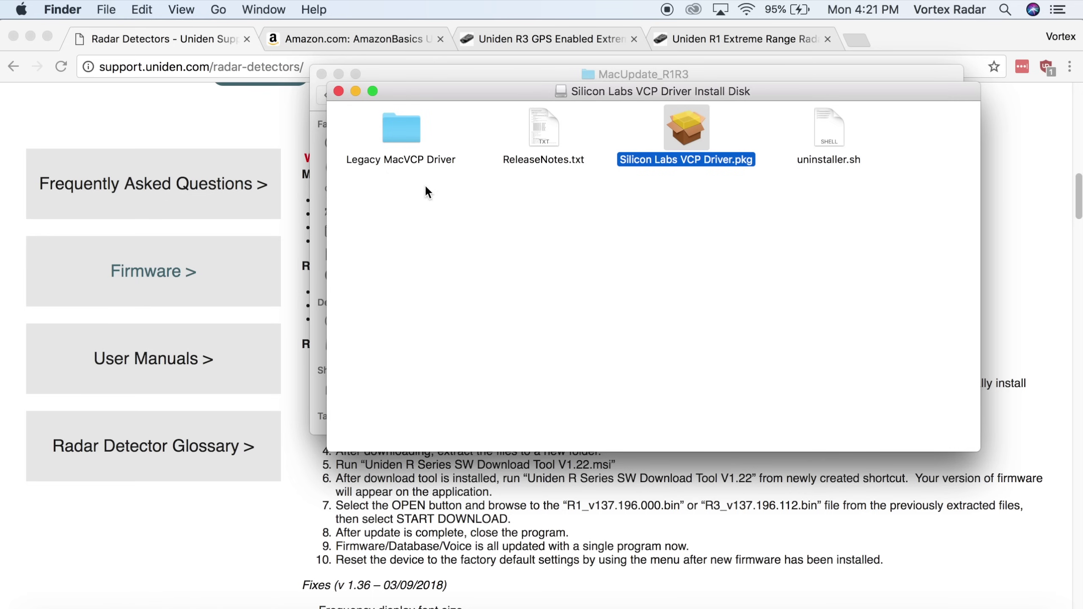
# - Close the install disk window, attempt to open Uniden R Series Tool V1.1.pkg, and dismiss the unidentified-developer warning
pyautogui.click(339, 91)
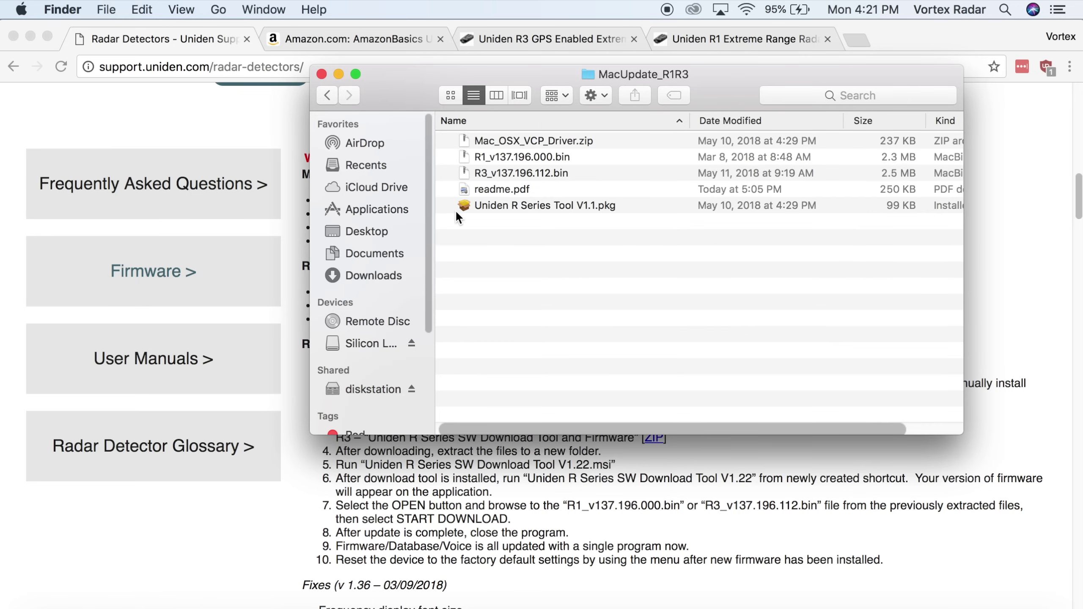
pyautogui.click(505, 205)
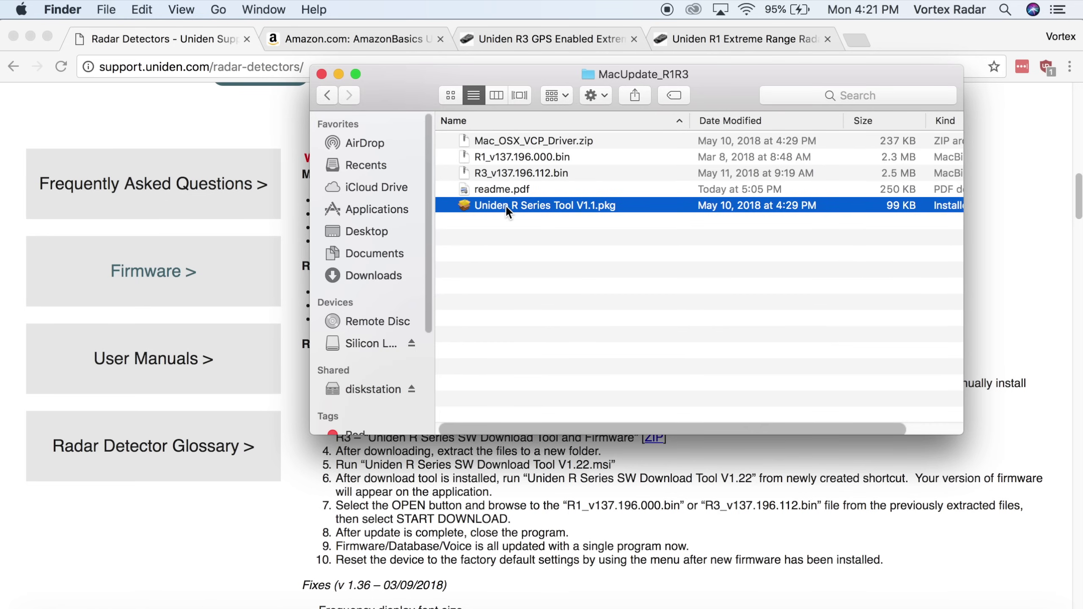
pyautogui.doubleClick(506, 205)
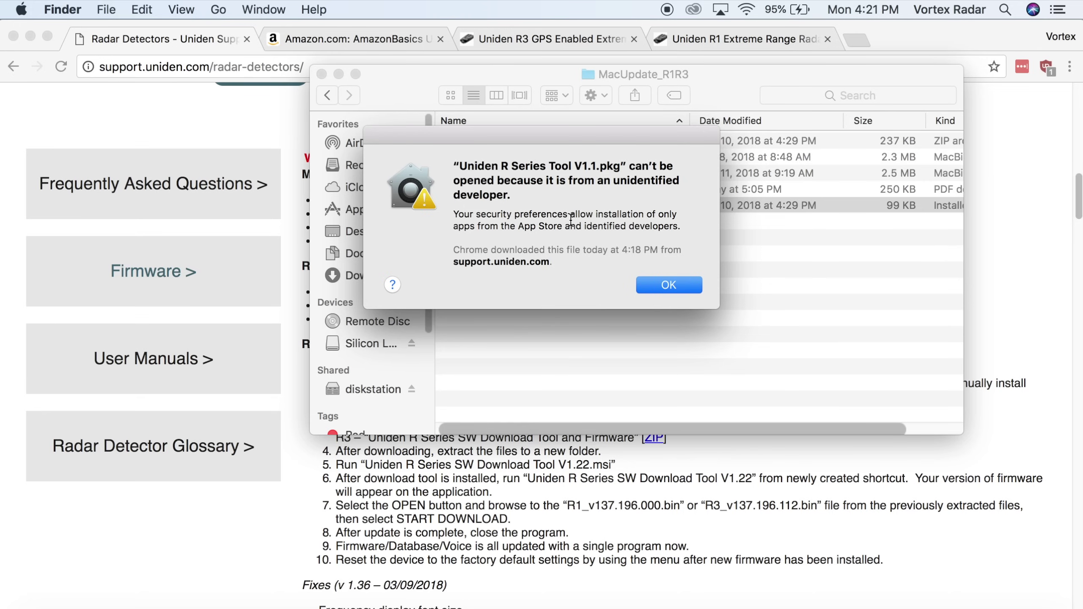
pyautogui.click(674, 284)
# - In Security & Privacy, choose Open Anyway for Uniden R Series Tool V1.1.pkg and confirm Open
pyautogui.click(21, 10)
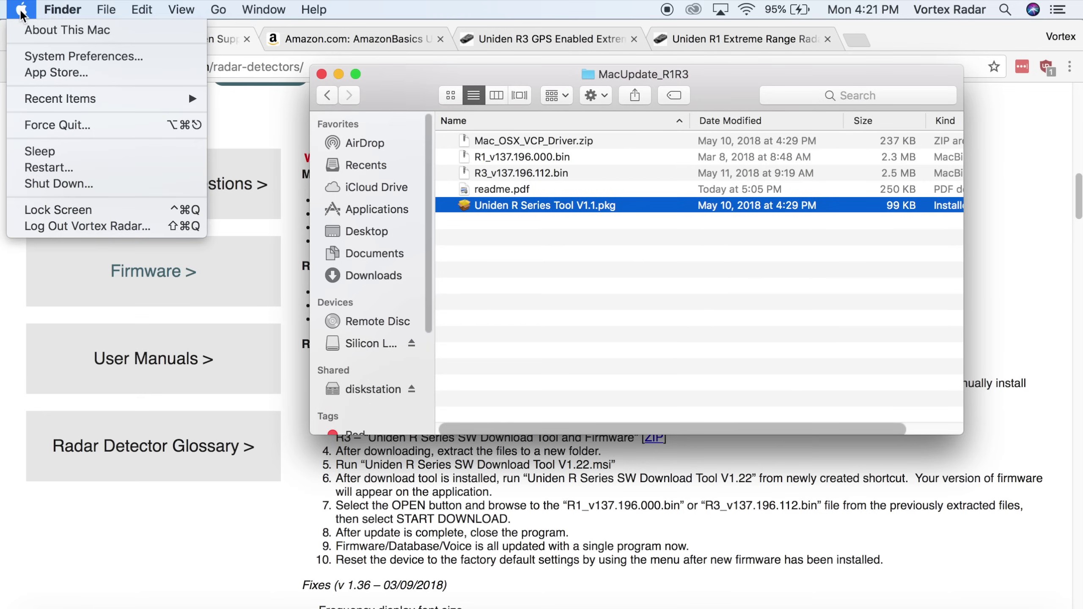
pyautogui.click(62, 57)
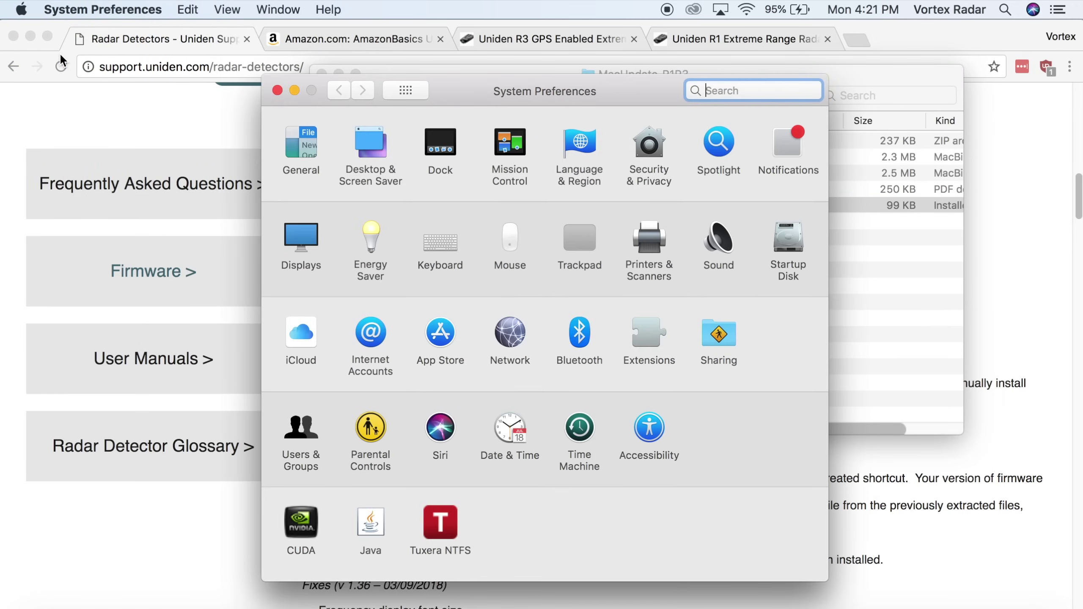
pyautogui.click(654, 137)
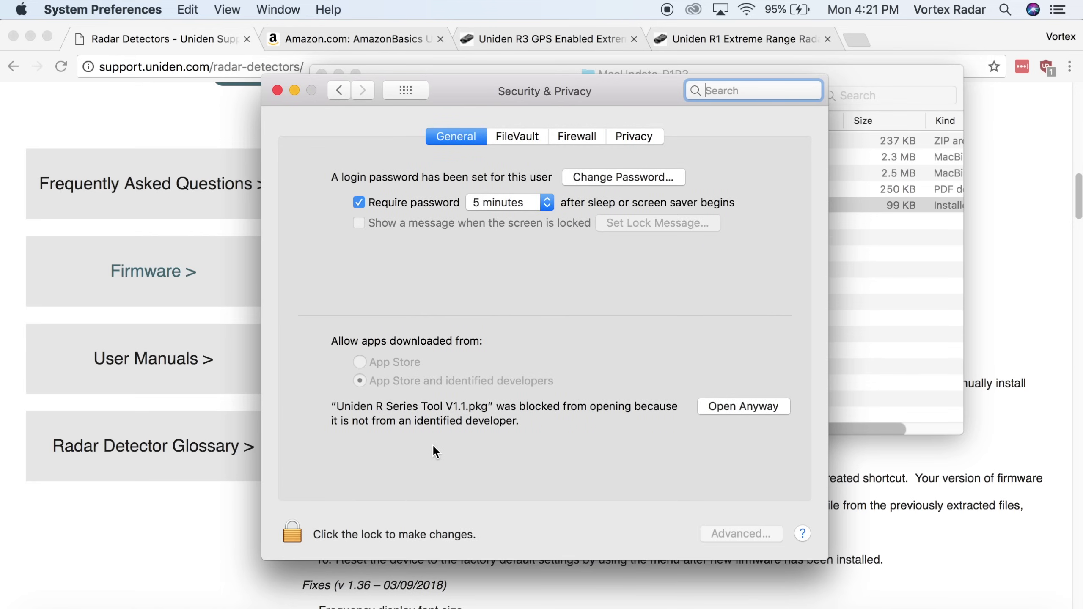
pyautogui.click(744, 406)
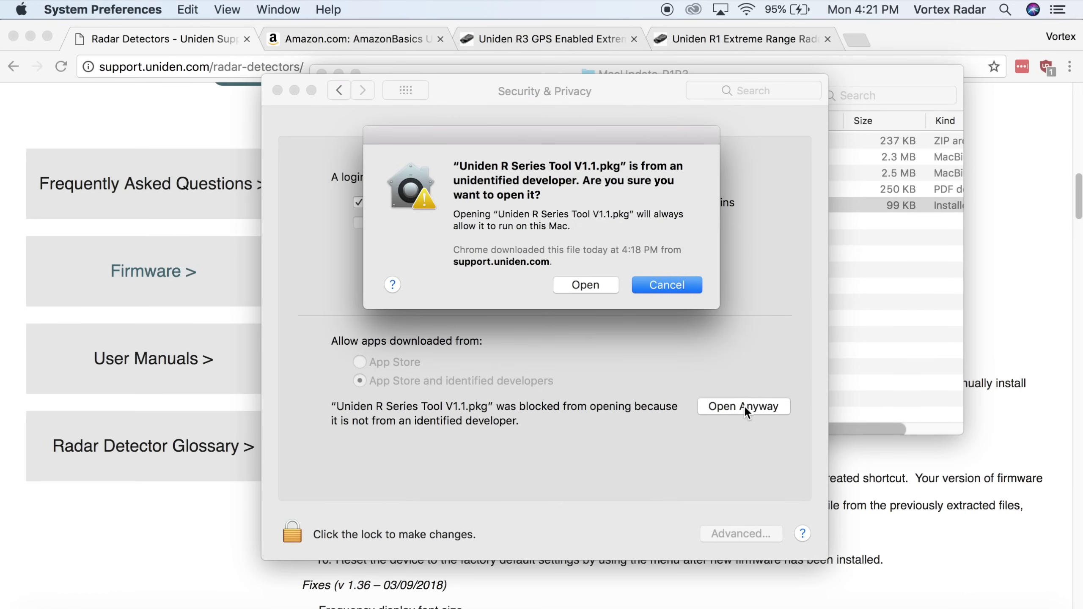
pyautogui.click(590, 286)
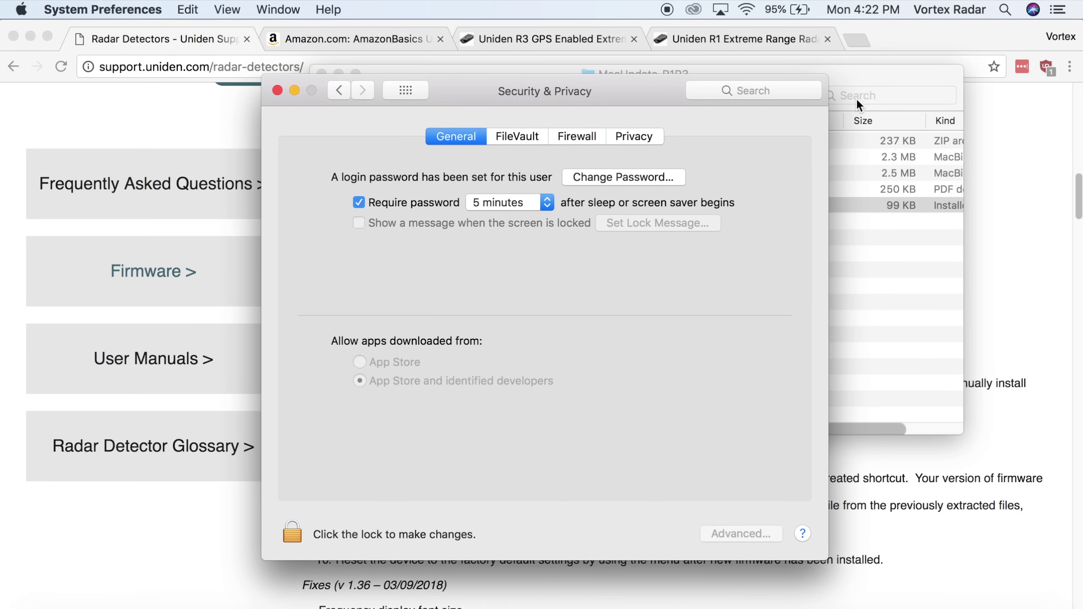
pyautogui.click(870, 75)
# - Install Uniden R Series Tool V1.1 on Macintosh HD using the admin password, then trash the package
pyautogui.doubleClick(583, 203)
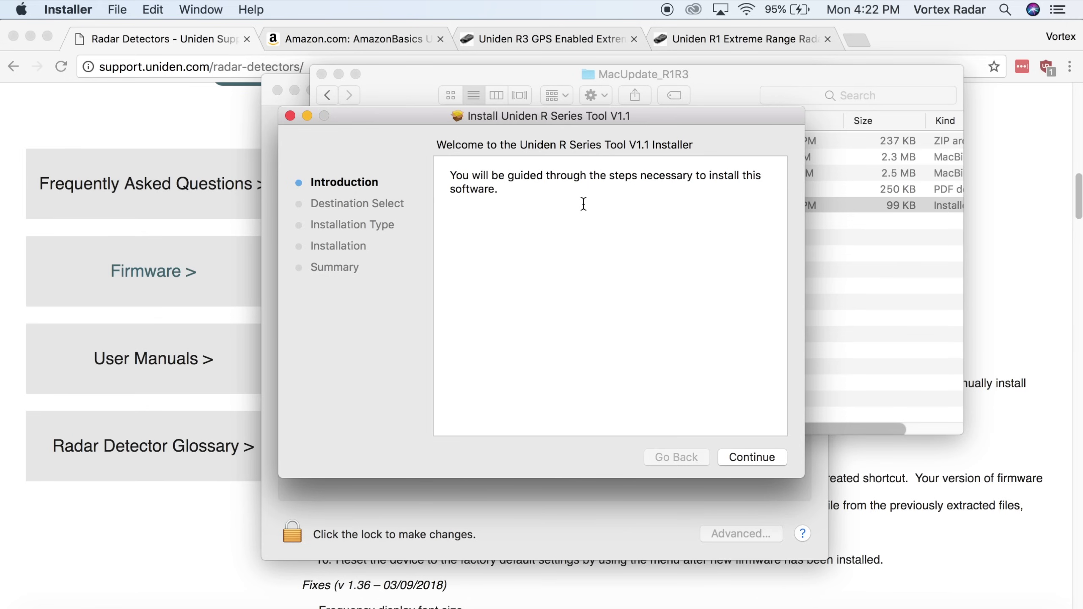
pyautogui.click(771, 456)
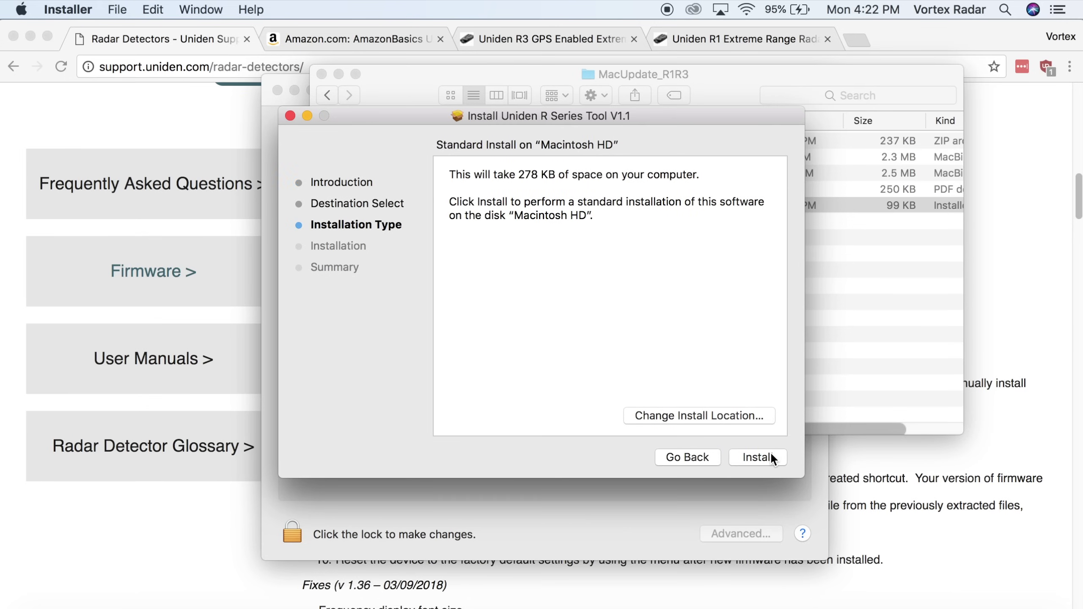
pyautogui.click(771, 456)
pyautogui.write('********')
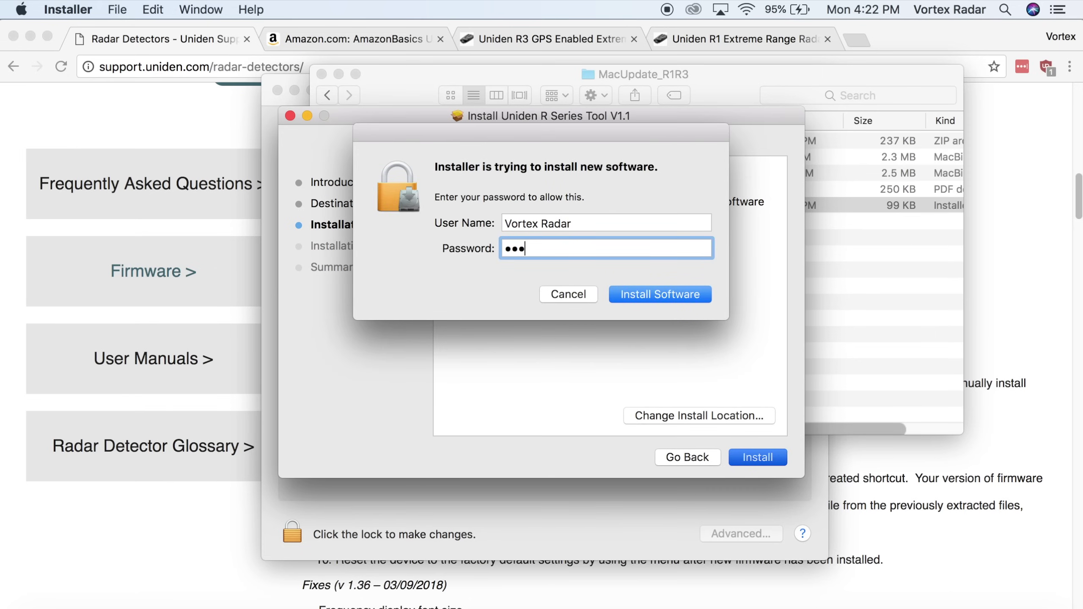
pyautogui.press('Return')
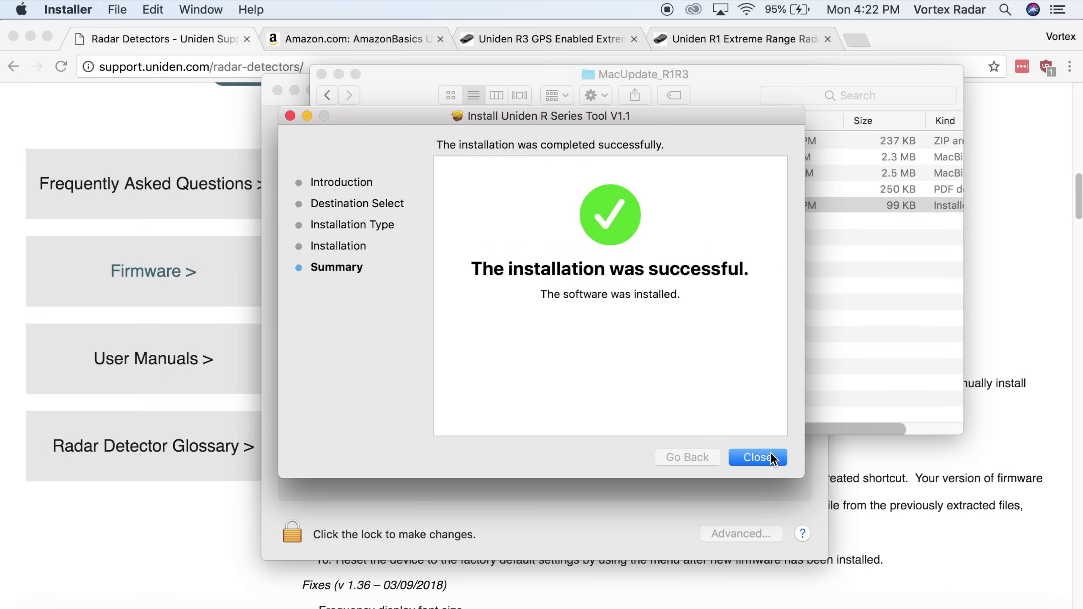
pyautogui.click(769, 453)
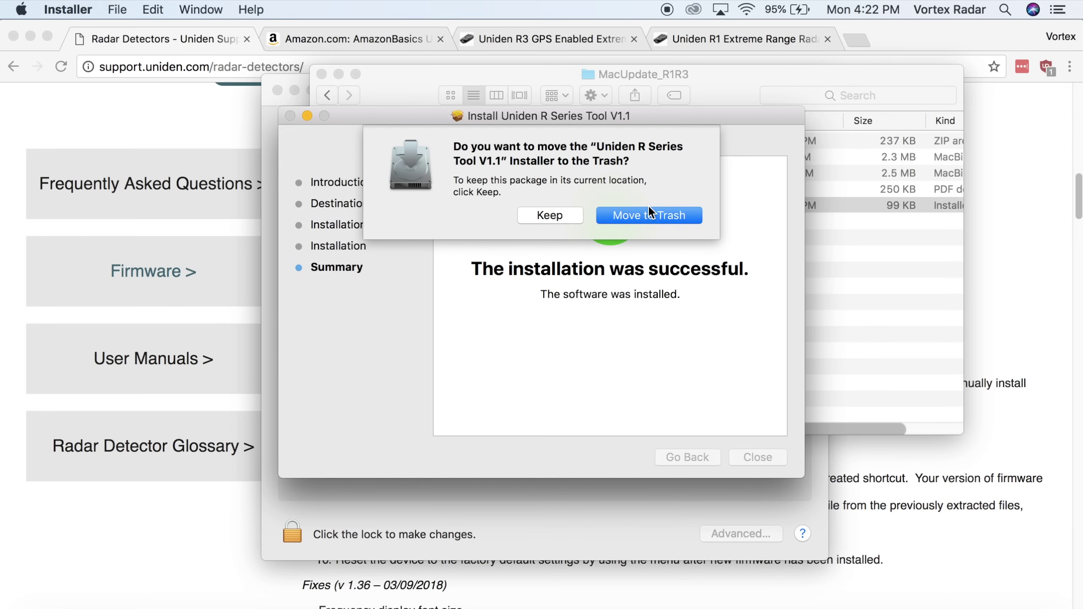
pyautogui.click(646, 216)
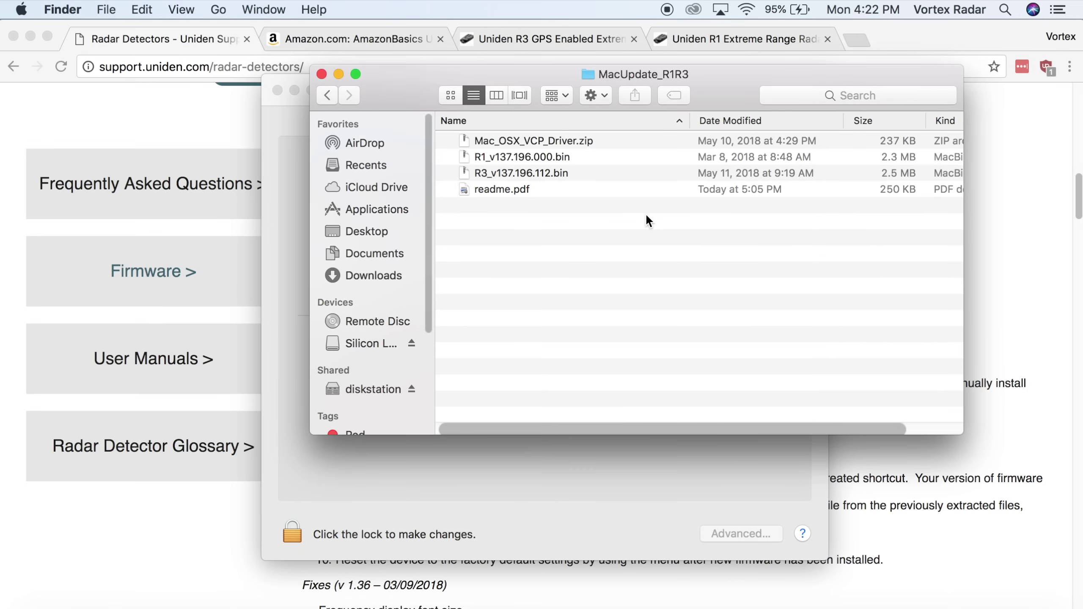
# - Close System Preferences and launch Uniden R Series Tool V1.1 from the Applications folder
pyautogui.click(277, 90)
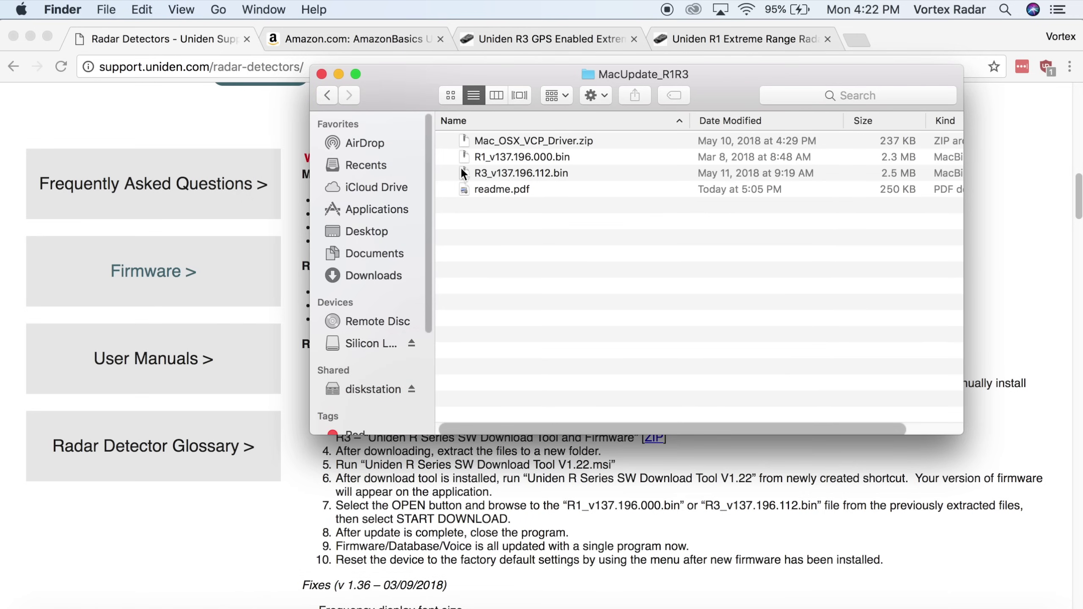
pyautogui.click(372, 209)
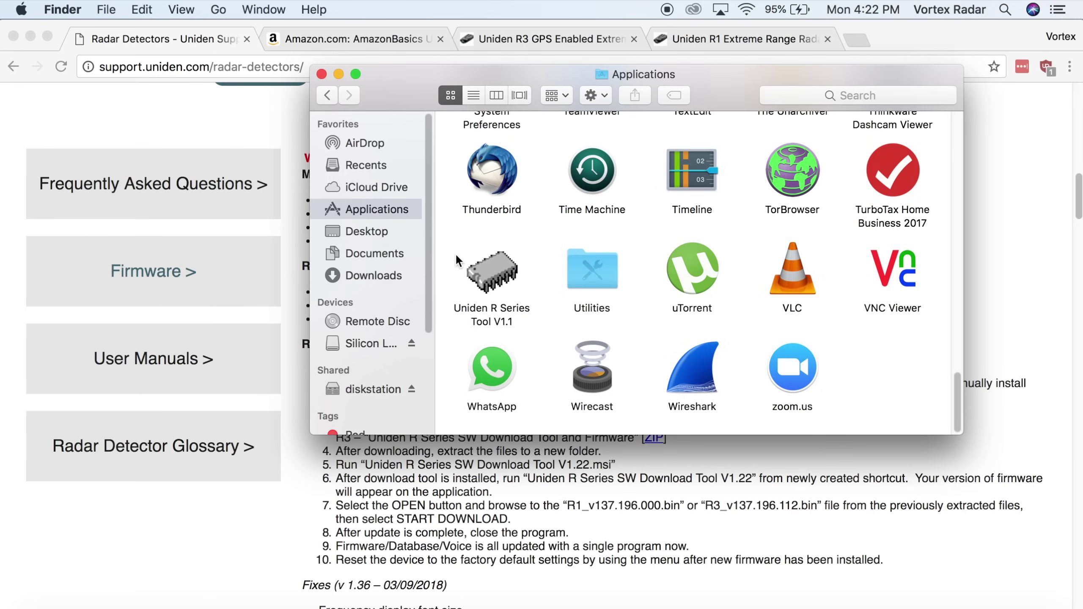
pyautogui.doubleClick(494, 266)
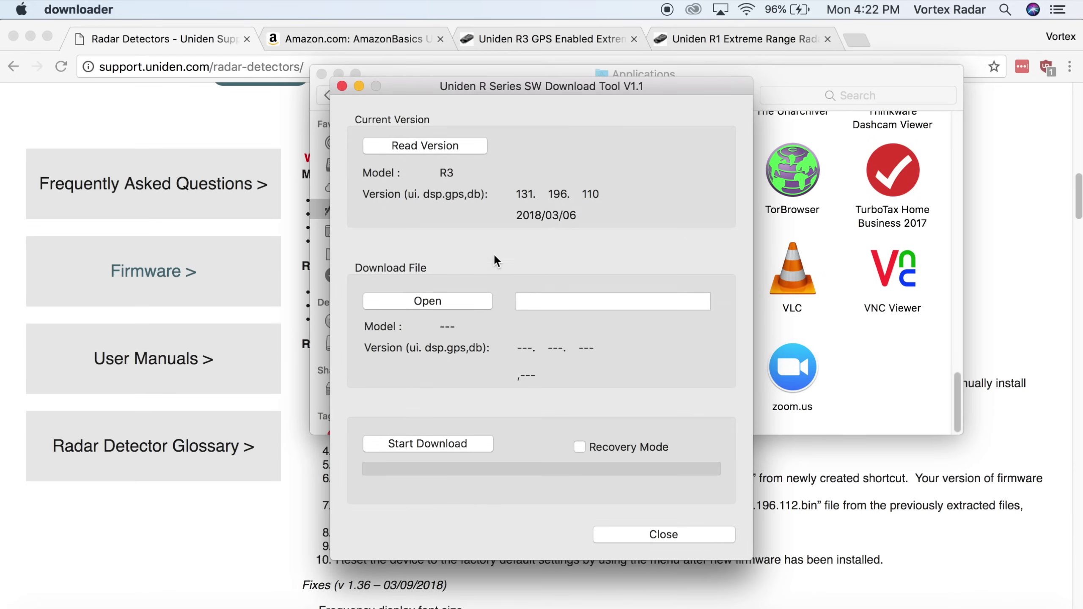
# - Read the connected detector's firmware: model R3, version 131.196.110, dated 2018/03/06
pyautogui.click(453, 145)
# - Load R3_v137.196.112.bin from Downloads > MacUpdate_R1R3 as the firmware download file
pyautogui.click(463, 302)
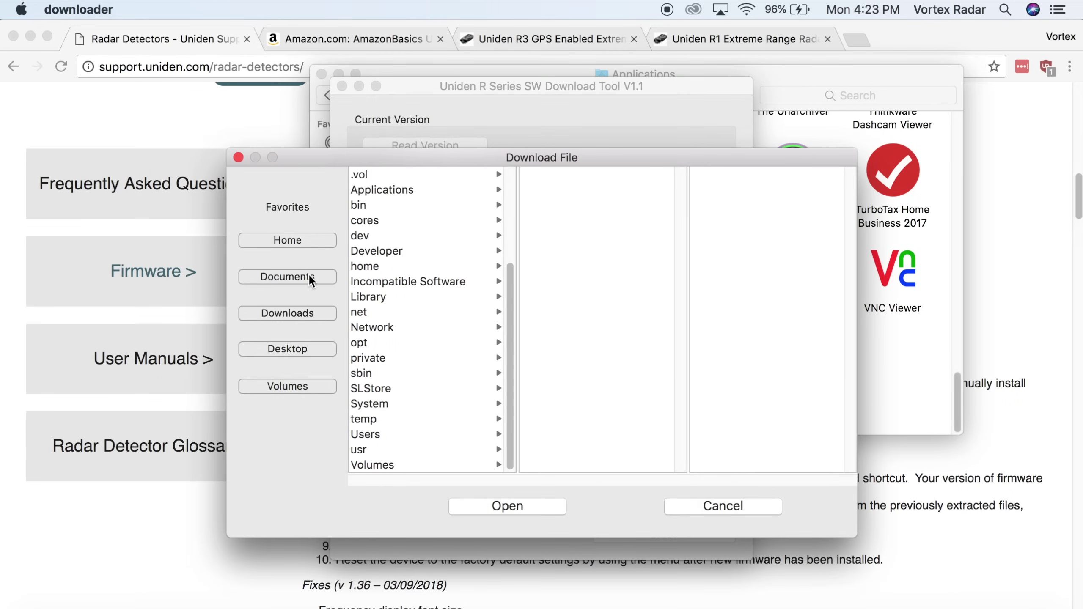
pyautogui.click(318, 317)
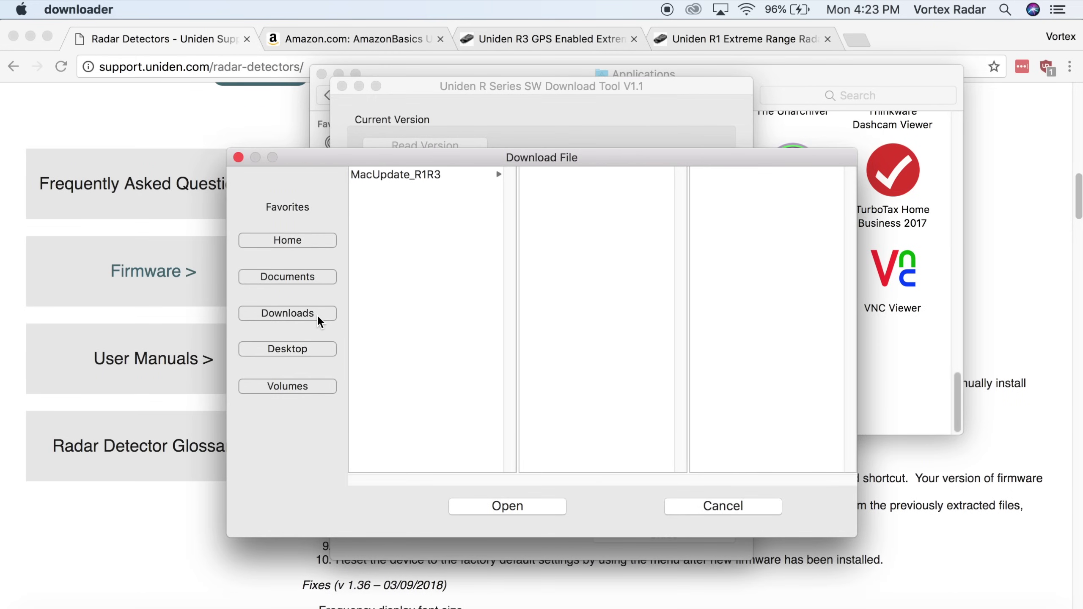
pyautogui.click(455, 175)
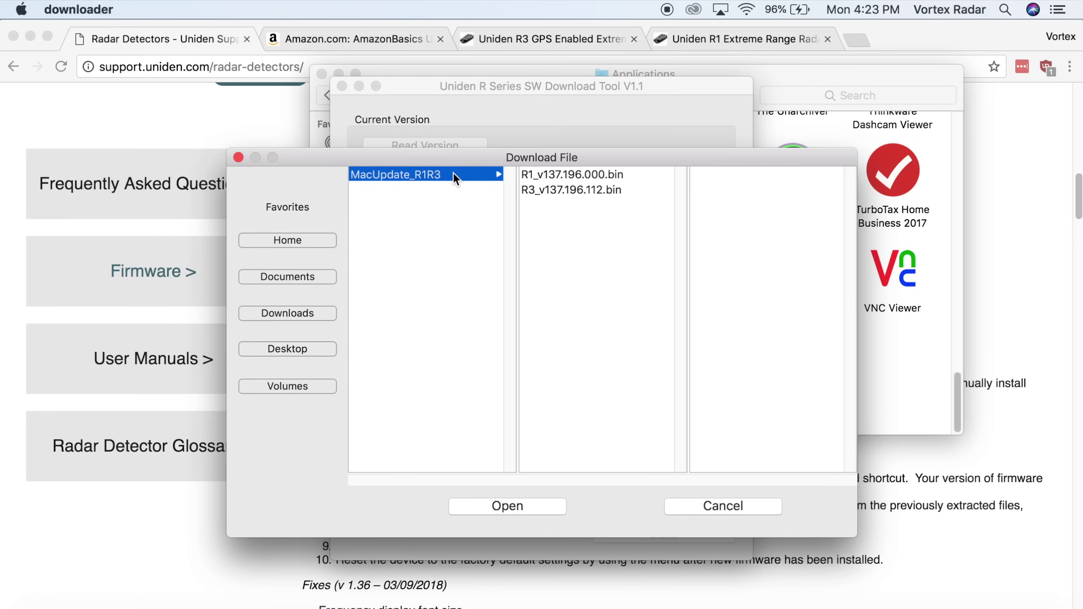
pyautogui.click(610, 189)
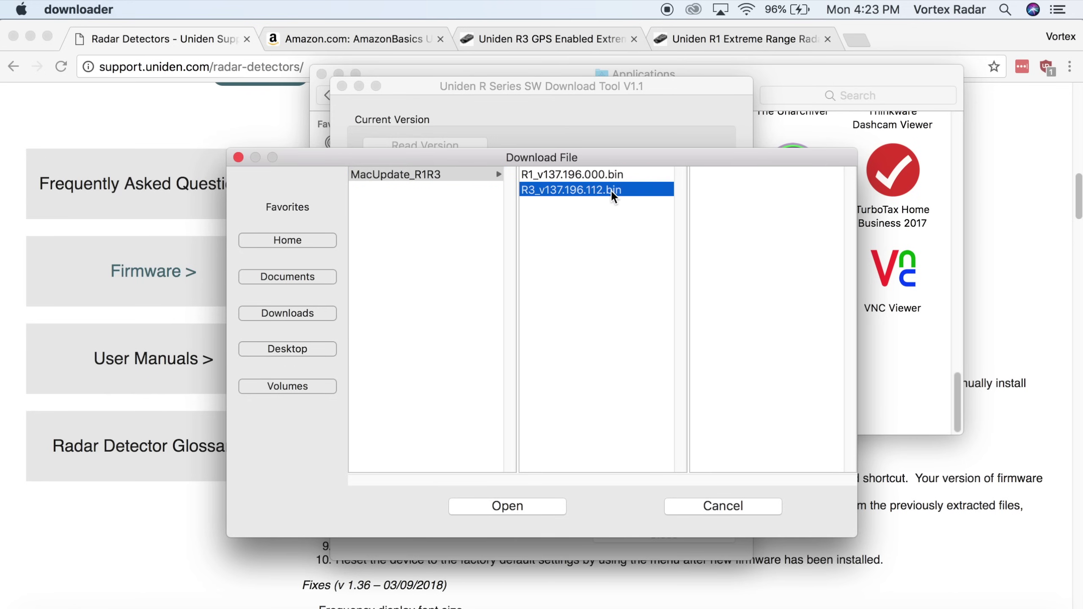
pyautogui.click(549, 173)
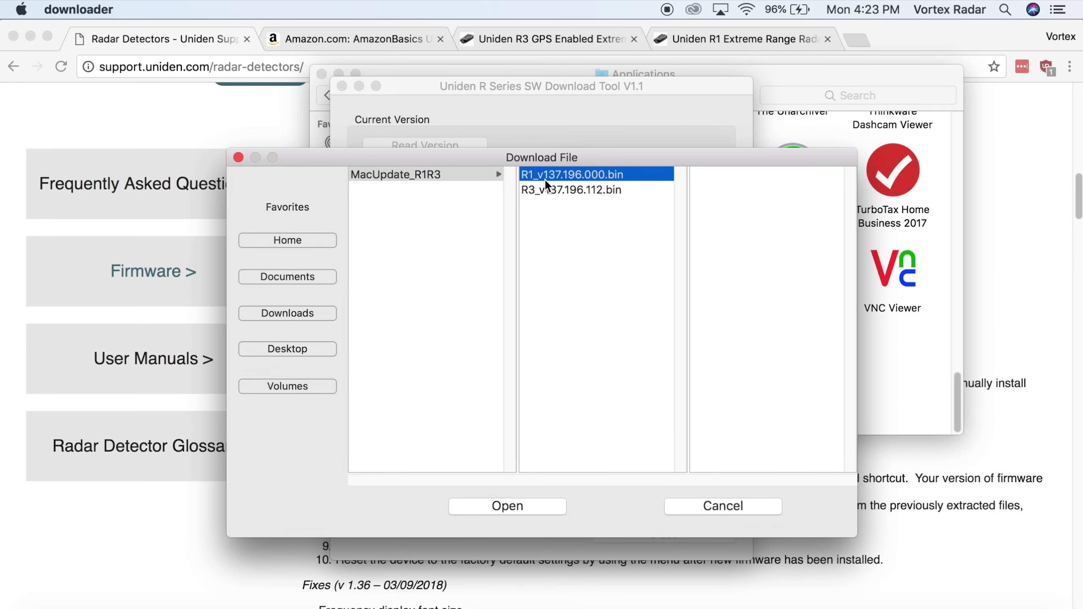
pyautogui.click(556, 192)
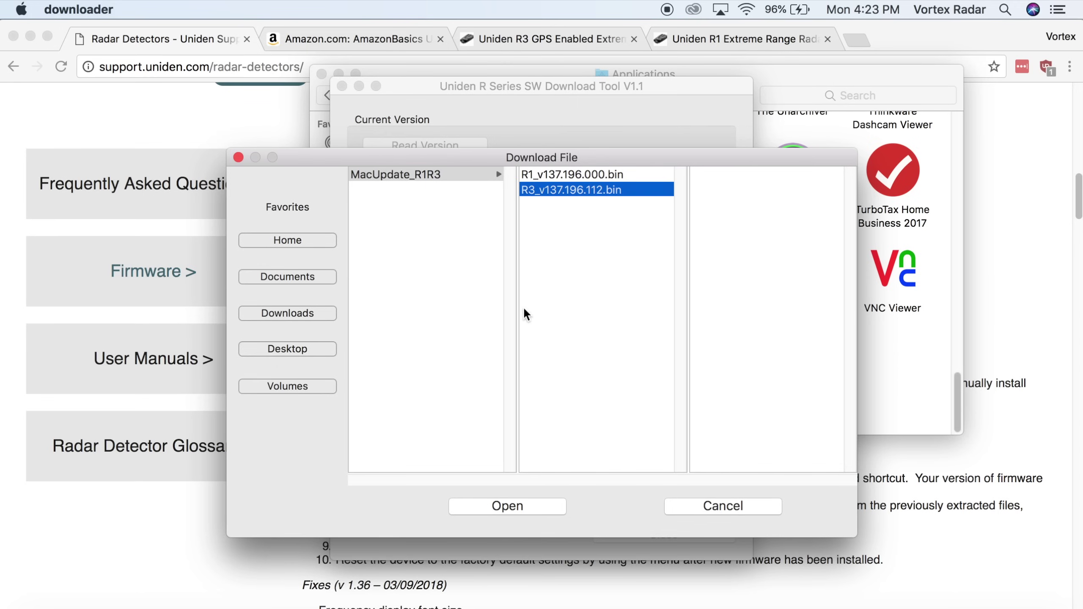
pyautogui.click(520, 503)
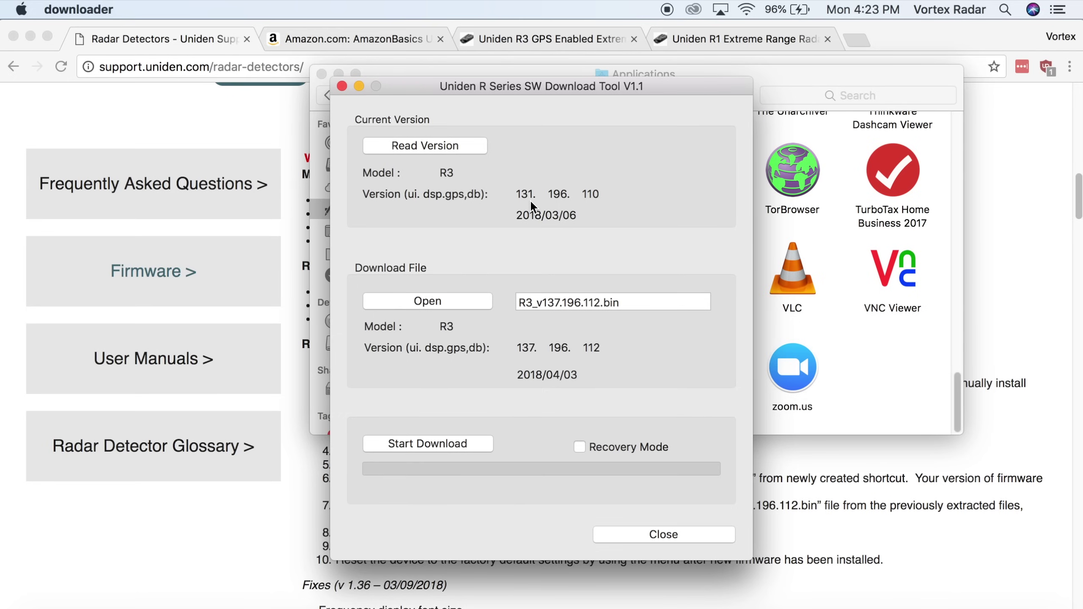
# - Flash firmware 137.196.112 onto the R3 detector and acknowledge the download-completed notice with OK
pyautogui.click(481, 443)
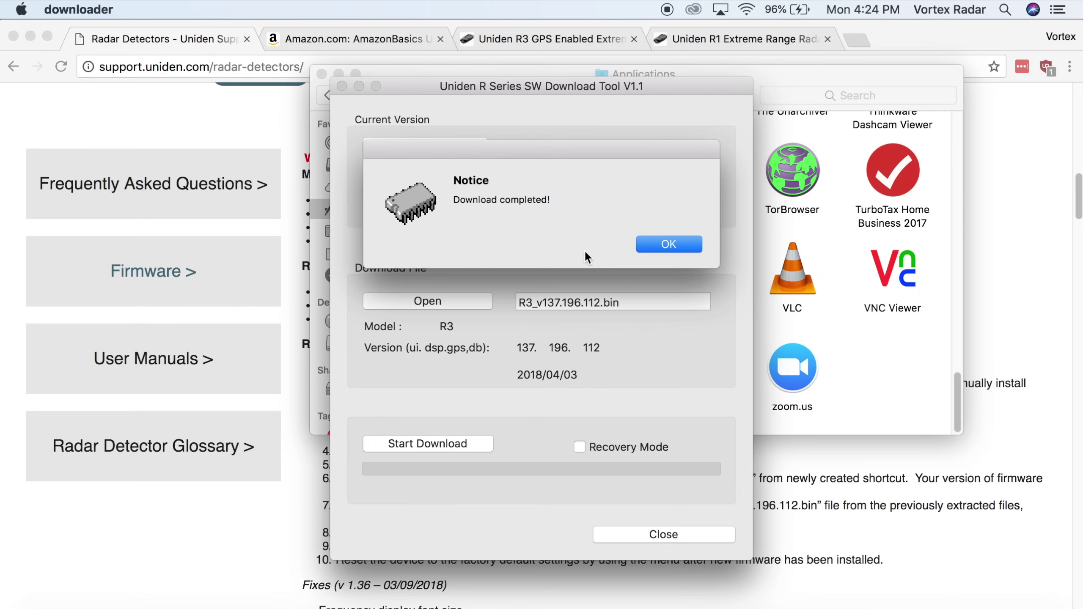
pyautogui.click(667, 250)
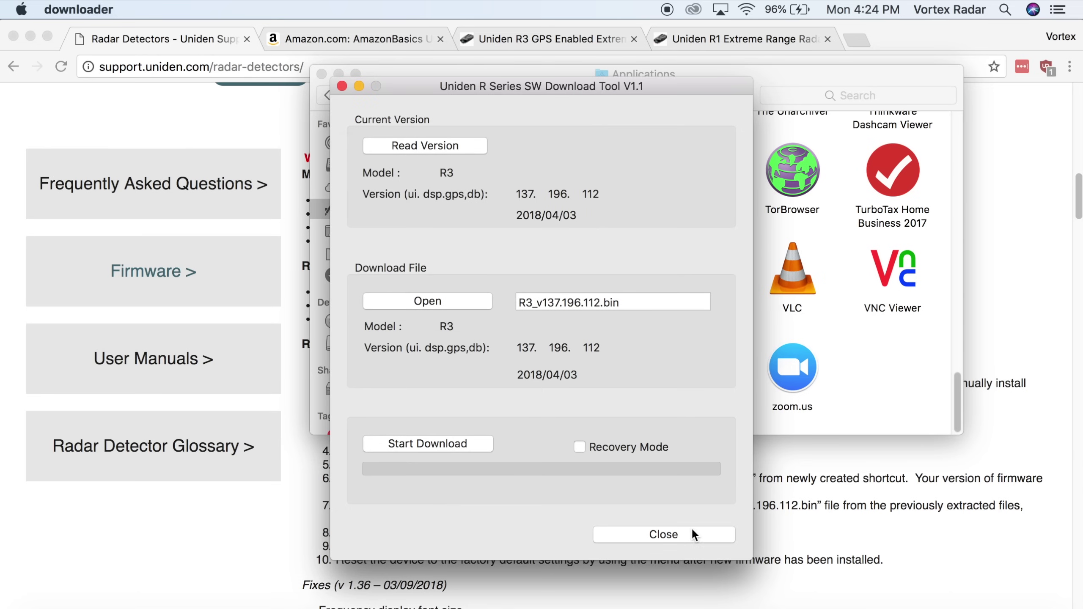
# - Quit the Uniden R Series download tool and deselect its icon in the Applications folder
pyautogui.click(663, 534)
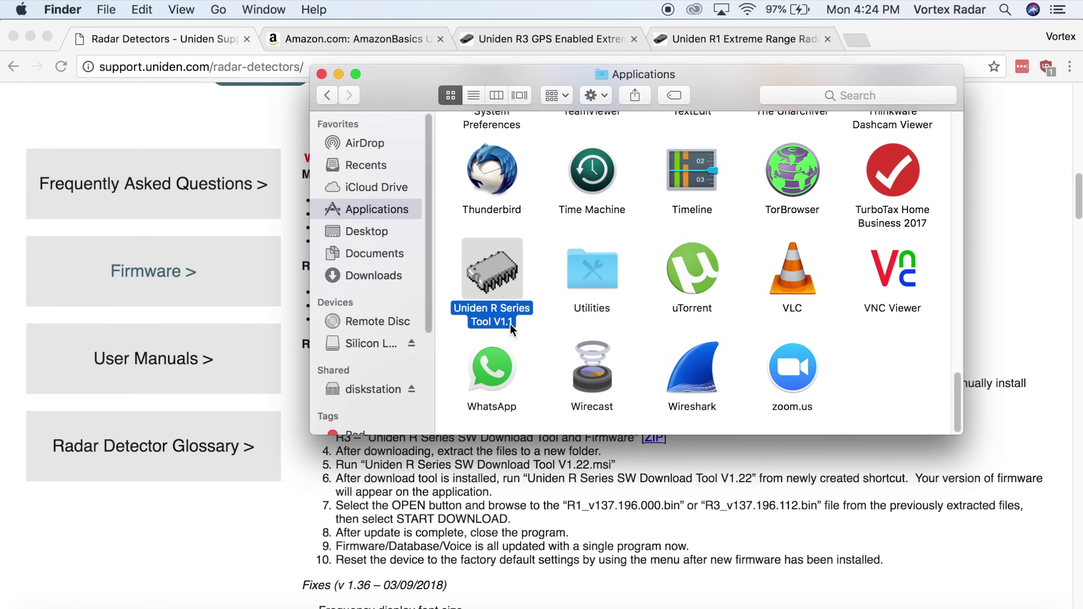
pyautogui.click(551, 329)
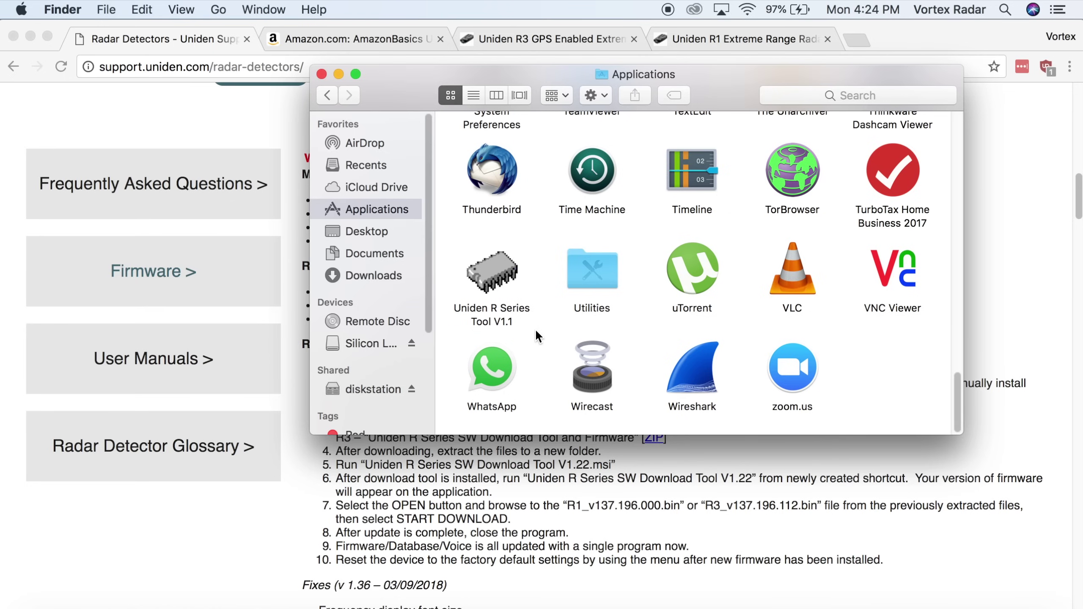